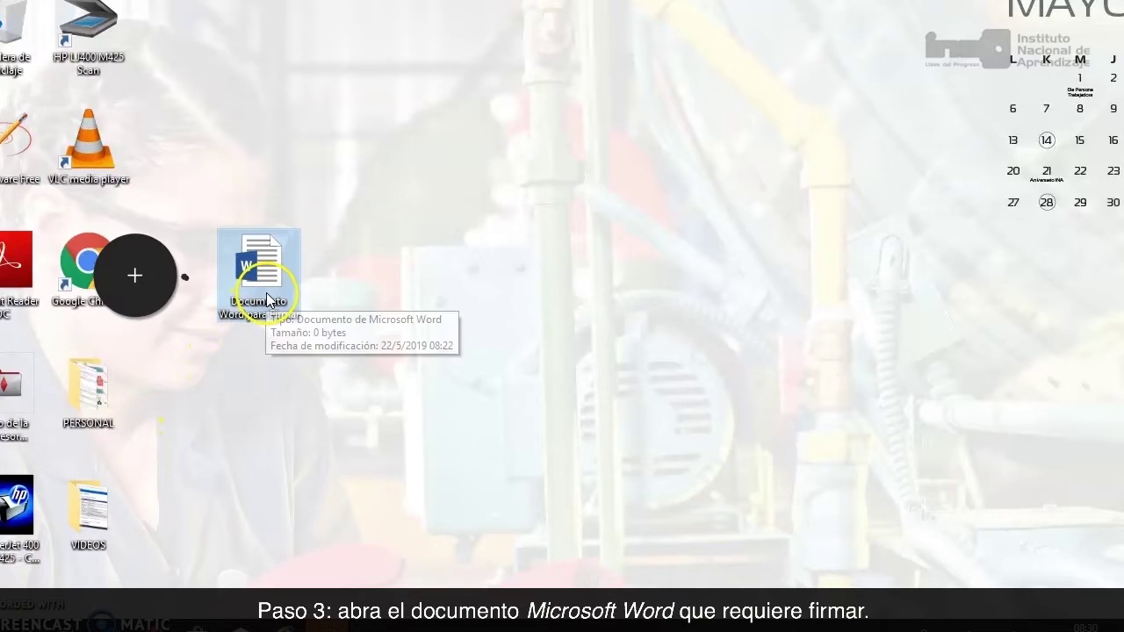
- Open 'Documento Word para Firmar' from the desktop and show its Archivo > Información page
double_click(267, 292)
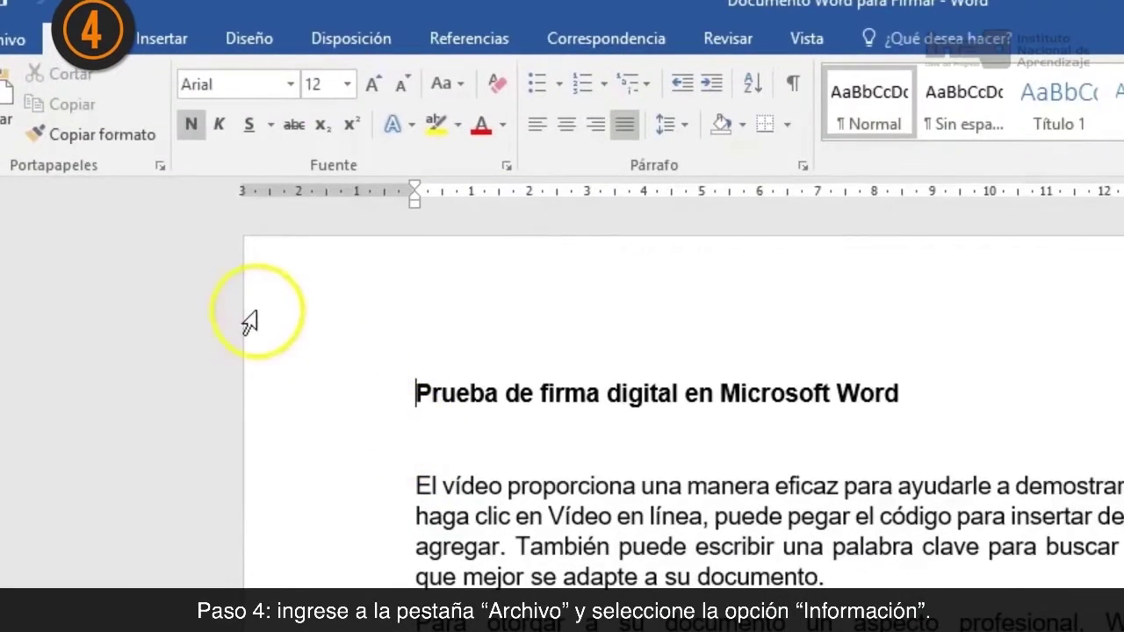
left_click(21, 46)
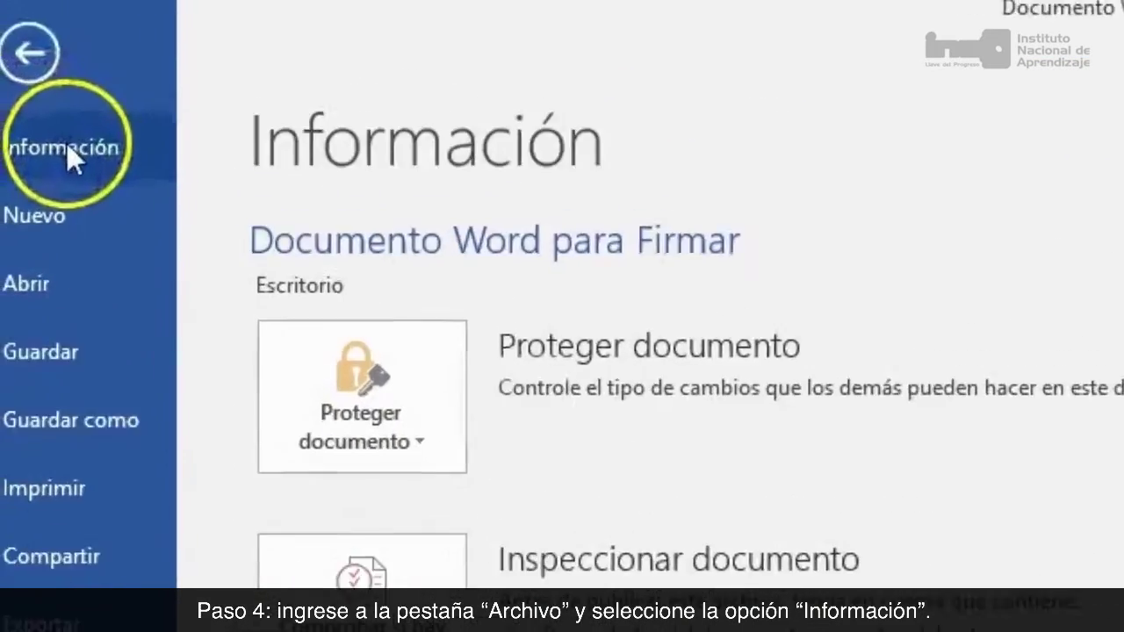
left_click(100, 204)
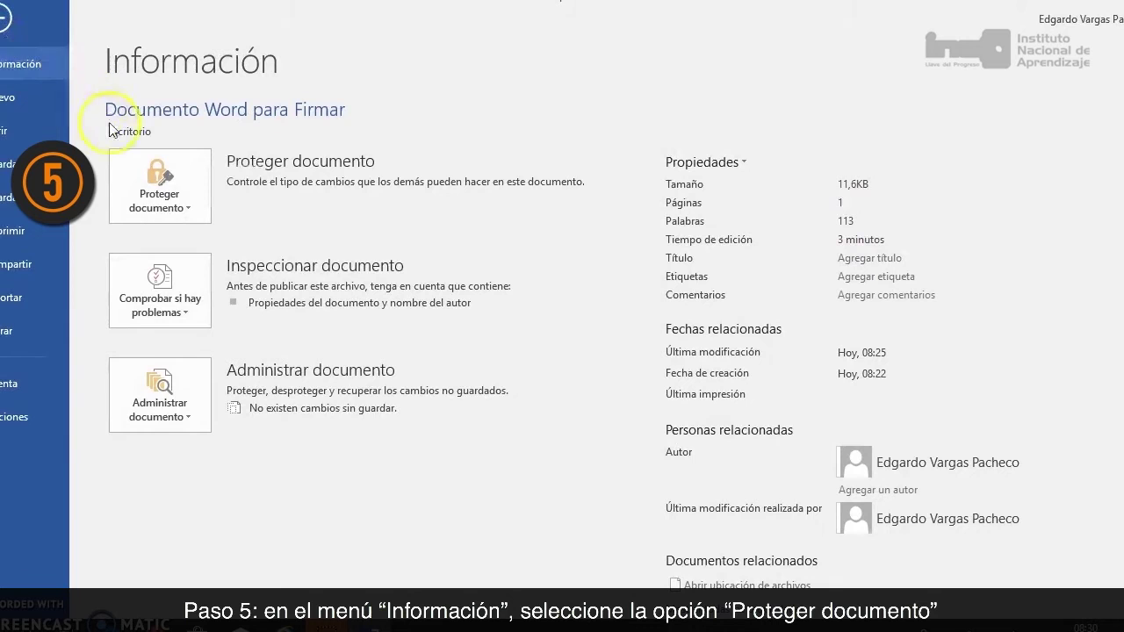
- Start adding a digital signature, with commitment type Ninguno and the reason 'prueba de firma'
left_click(179, 202)
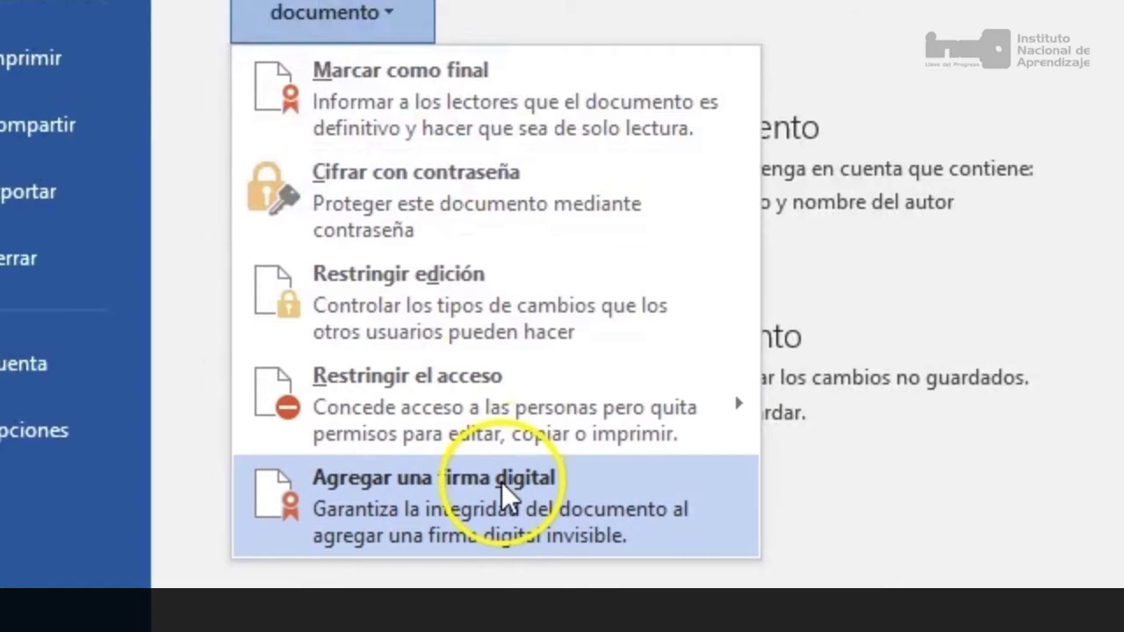
left_click(282, 444)
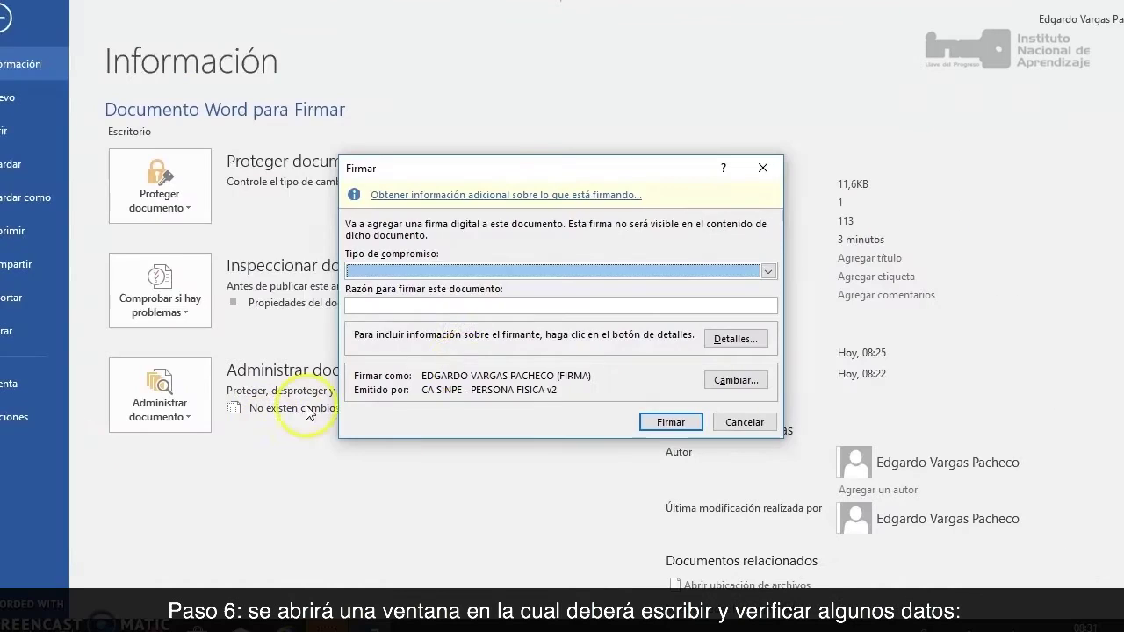
left_click(769, 272)
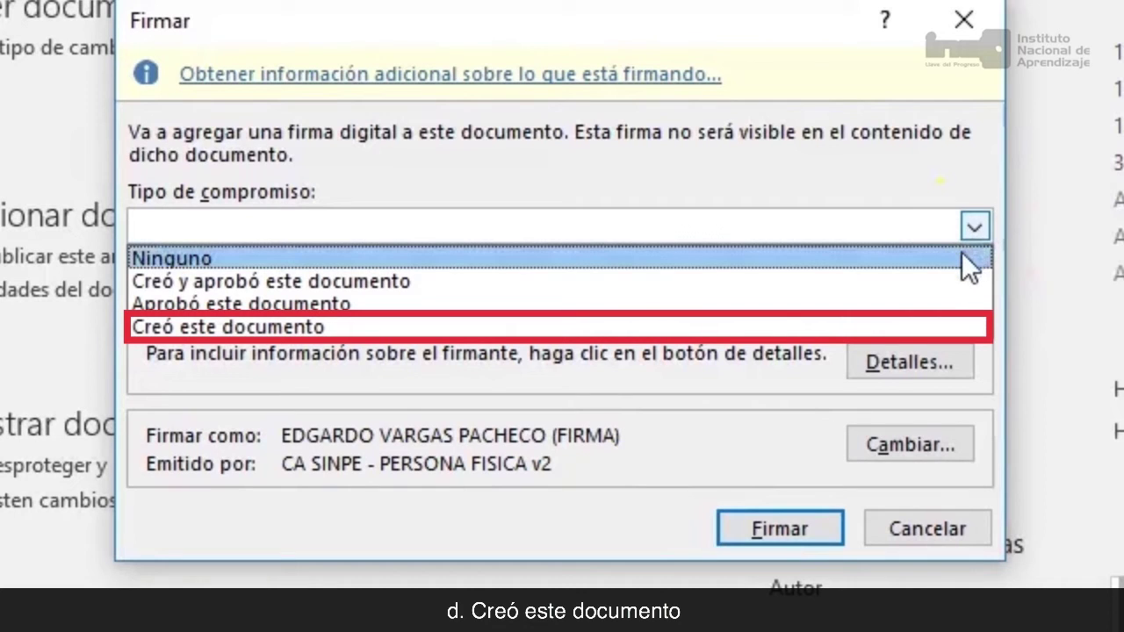
left_click(962, 252)
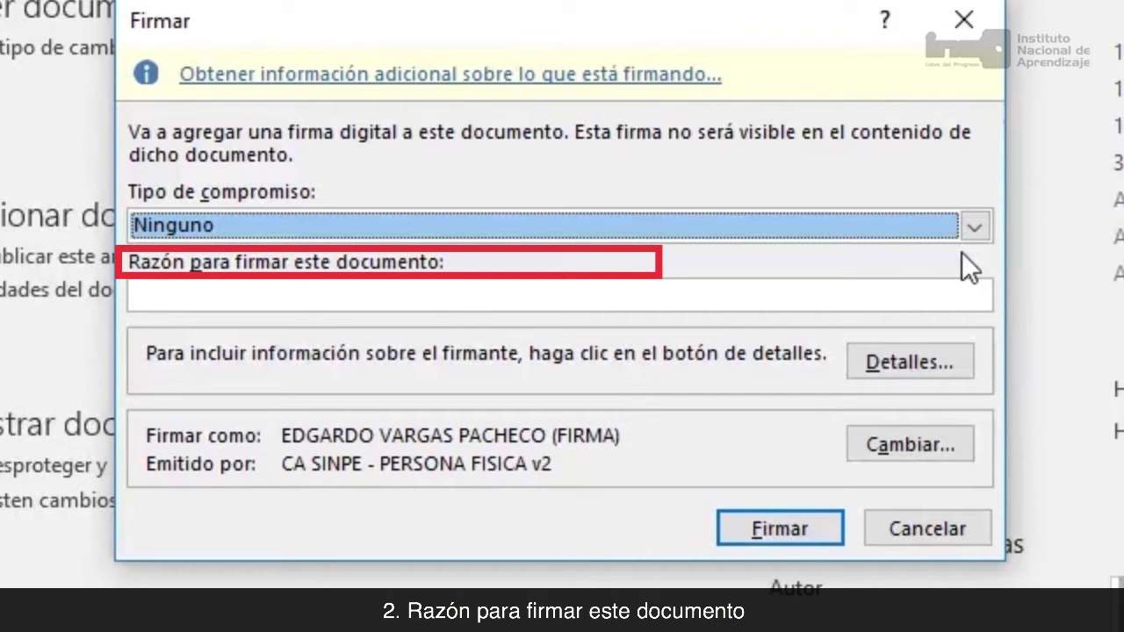
left_click(620, 303)
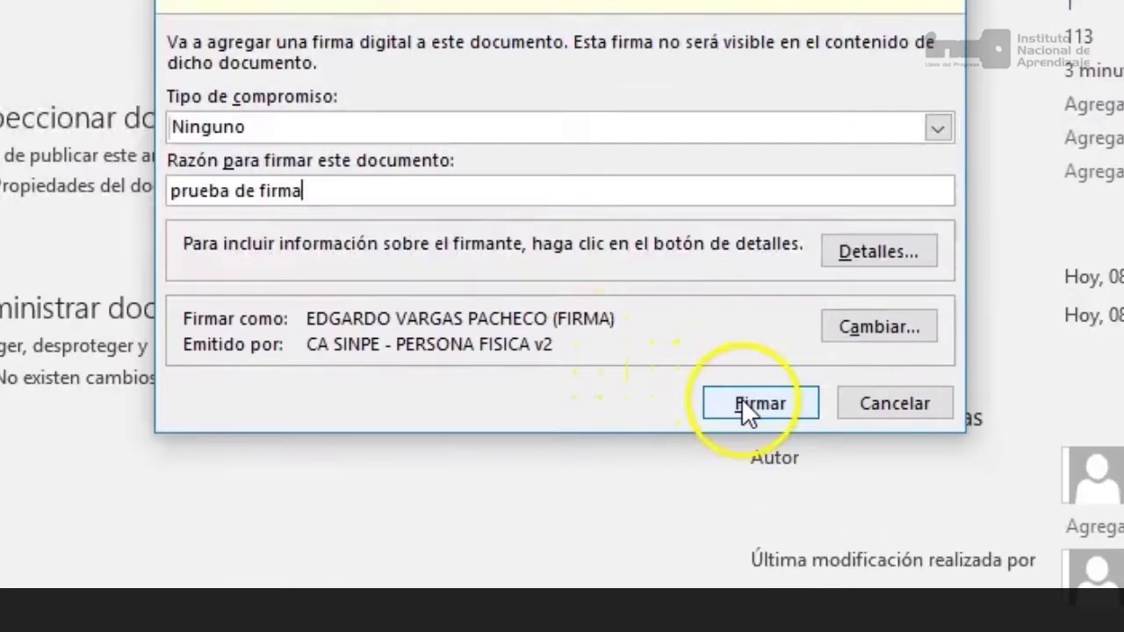
- Sign the document, confirm with the smart card PIN, and acknowledge the signature-added notice
left_click(664, 426)
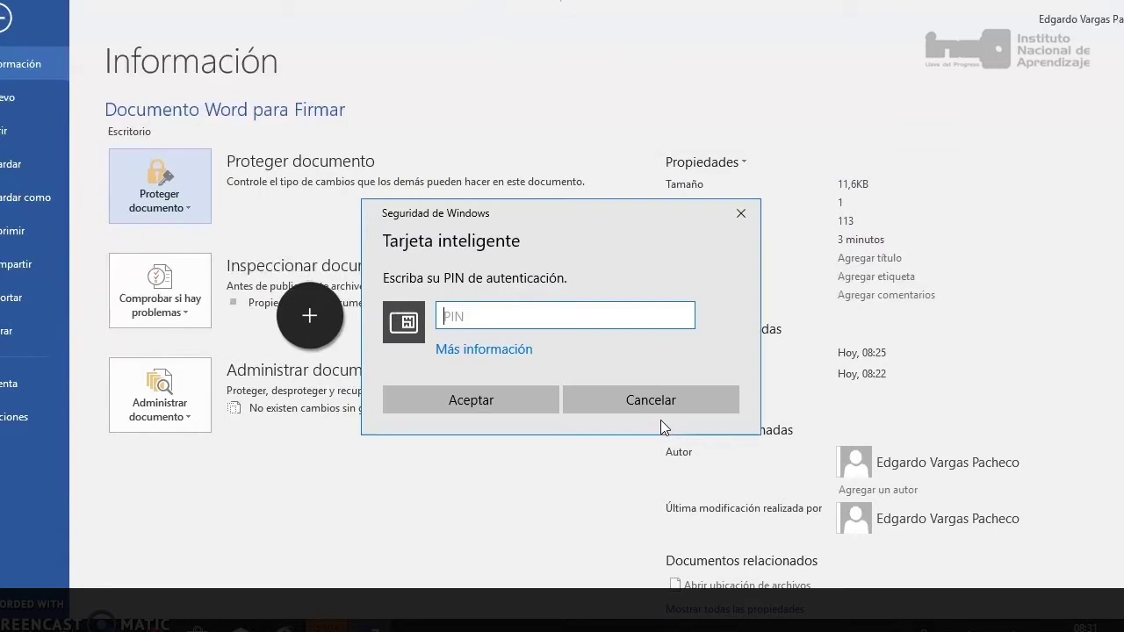
type("1")
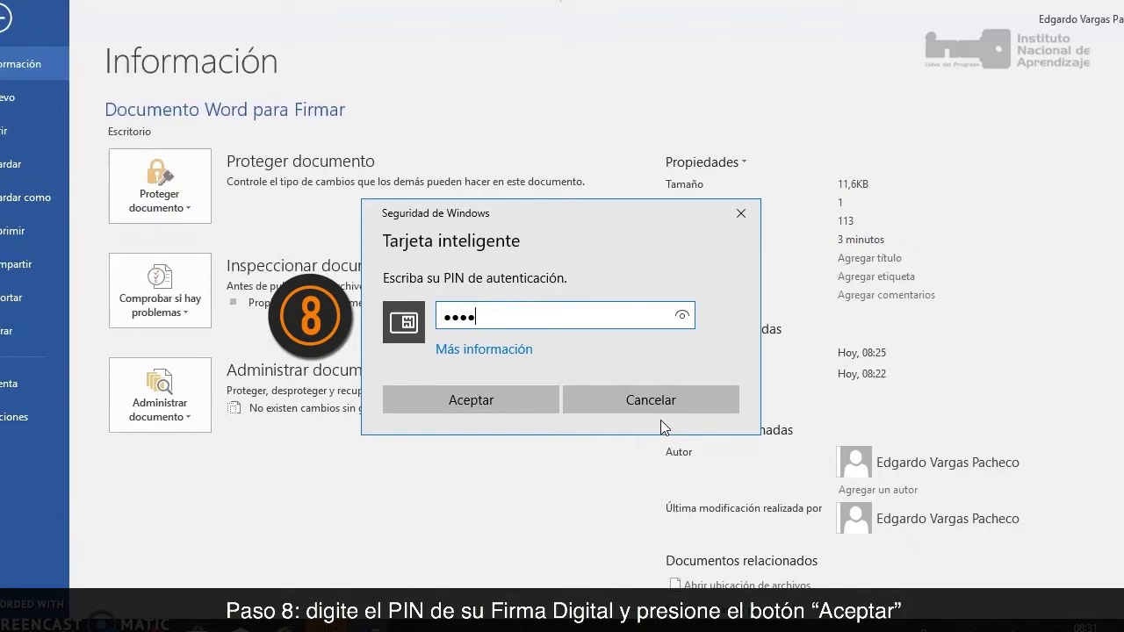
left_click(530, 392)
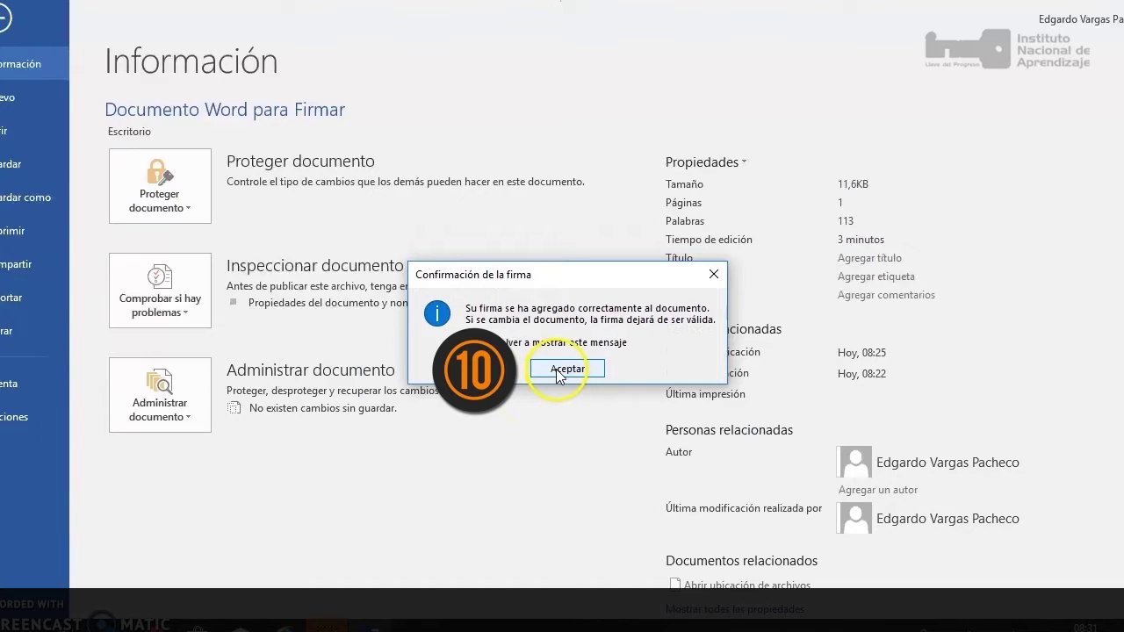
left_click(556, 369)
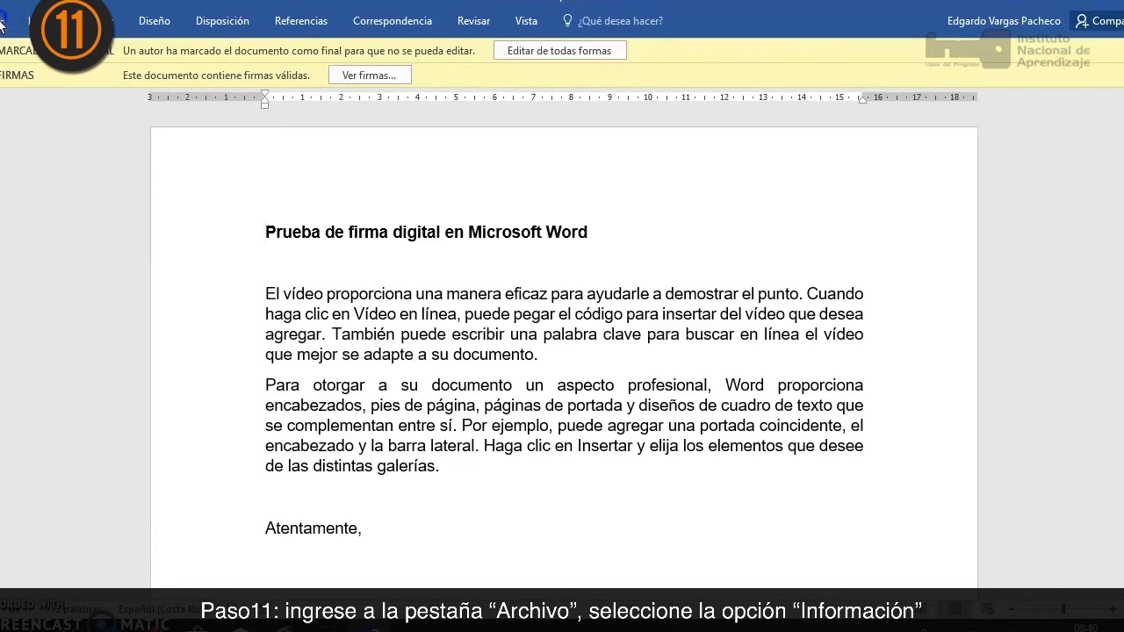
- From Archivo > Información, open Ver firmas to list the document's valid signature
left_click(2, 24)
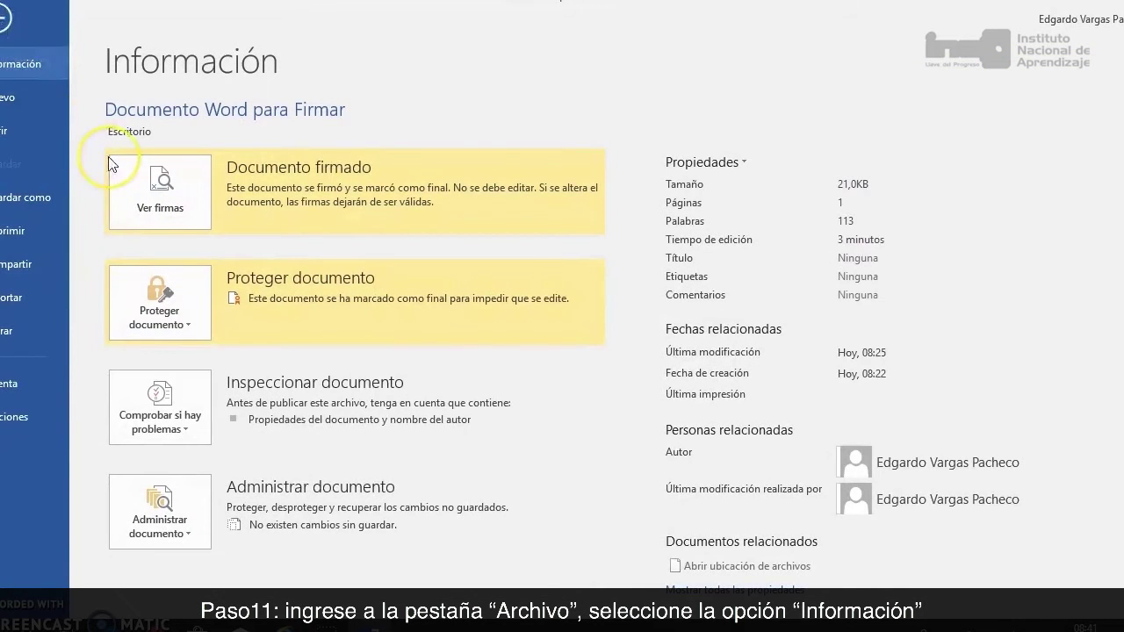
left_click(148, 198)
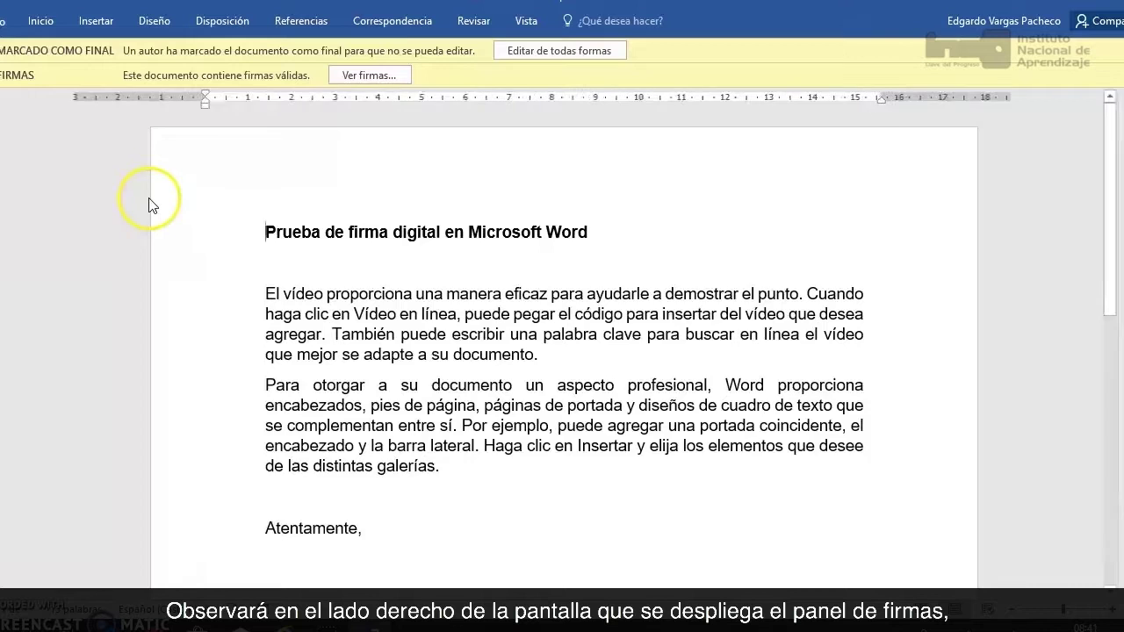